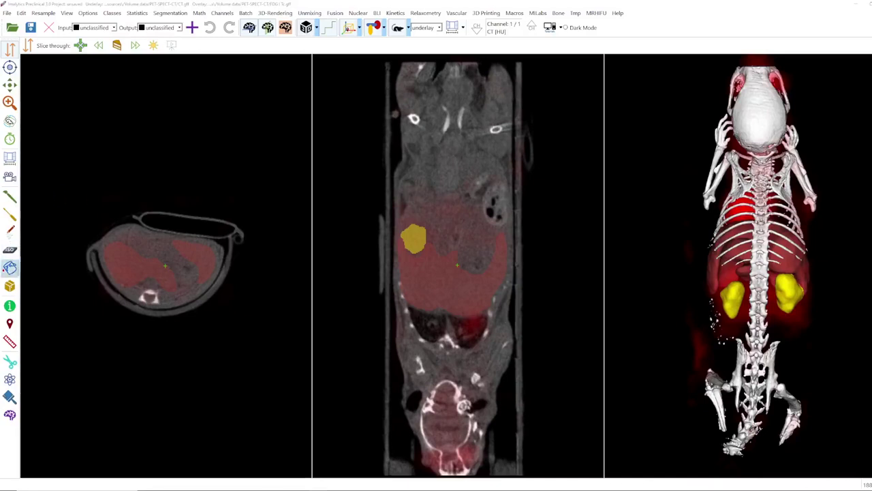
# Step: Turn on voxel information and probe points moving up the axial slice into the liver
pyautogui.click(9, 306)
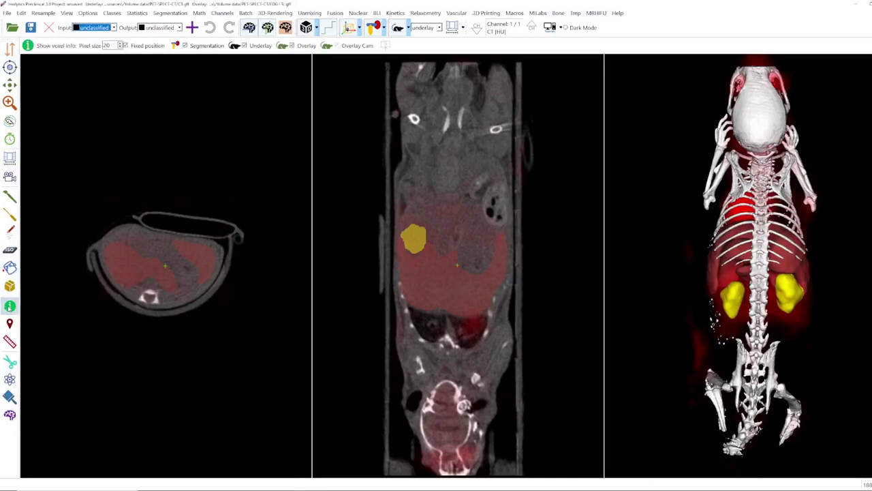
pyautogui.click(77, 346)
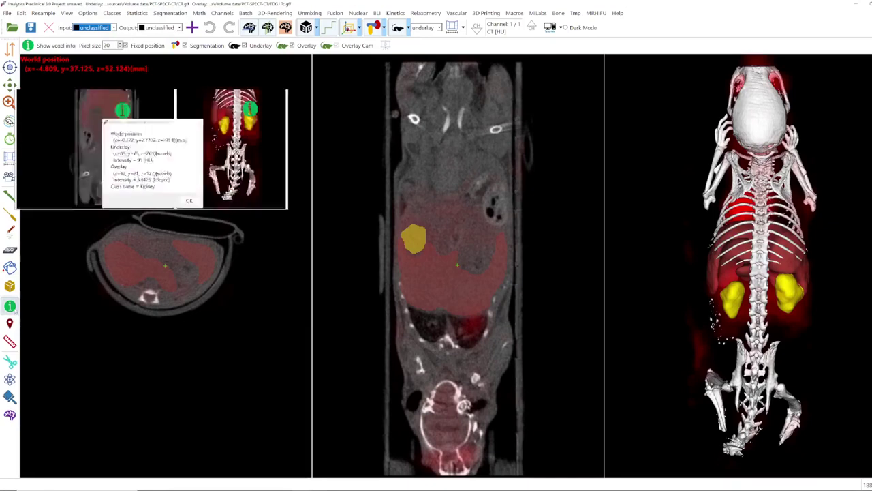
pyautogui.click(119, 326)
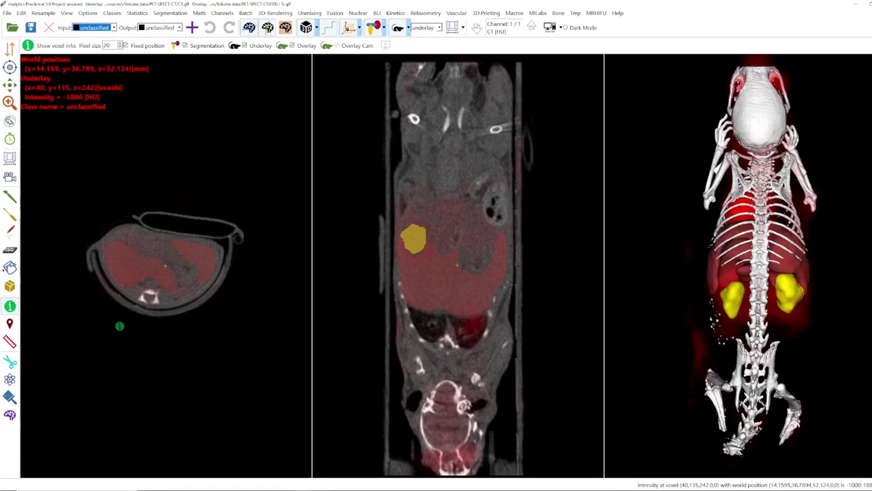
pyautogui.moveTo(117, 307)
pyautogui.mouseDown()
pyautogui.moveTo(106, 249)
pyautogui.moveTo(128, 251)
pyautogui.mouseUp()
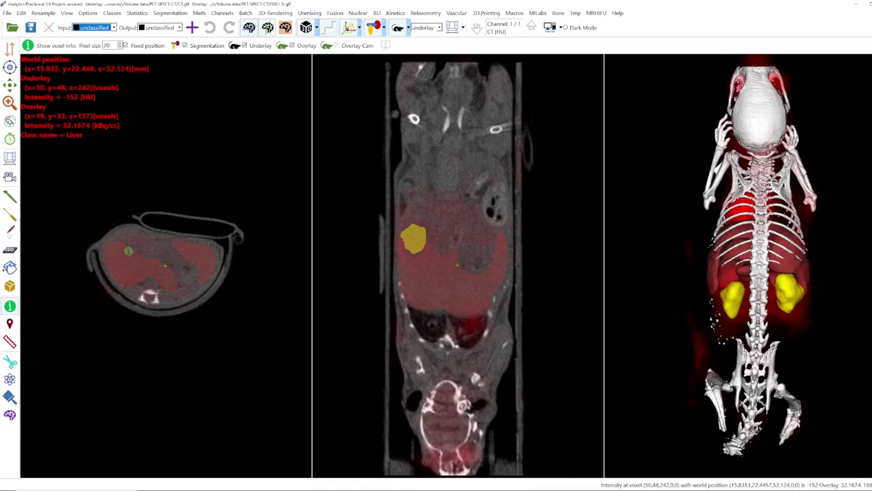
# Step: Check the liver voxel's Data information (Liver, about -232 HU, 26.3 kBq/cc) and dismiss it
pyautogui.click(128, 251)
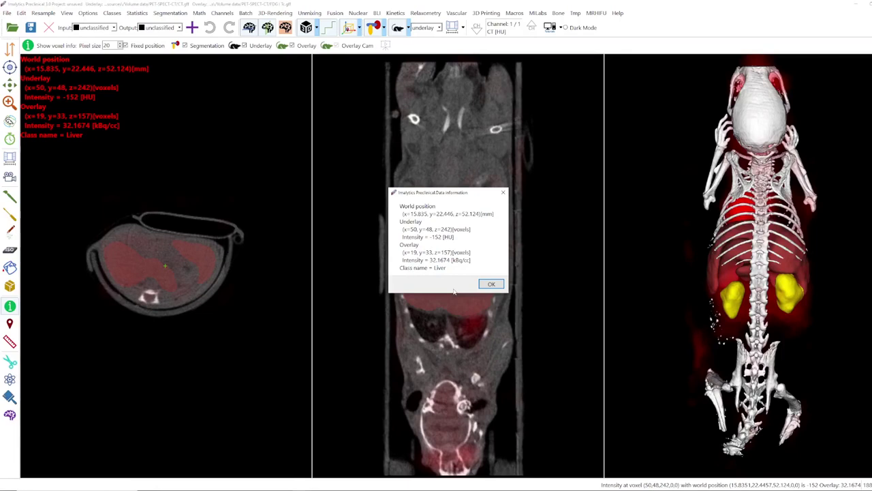
pyautogui.click(491, 283)
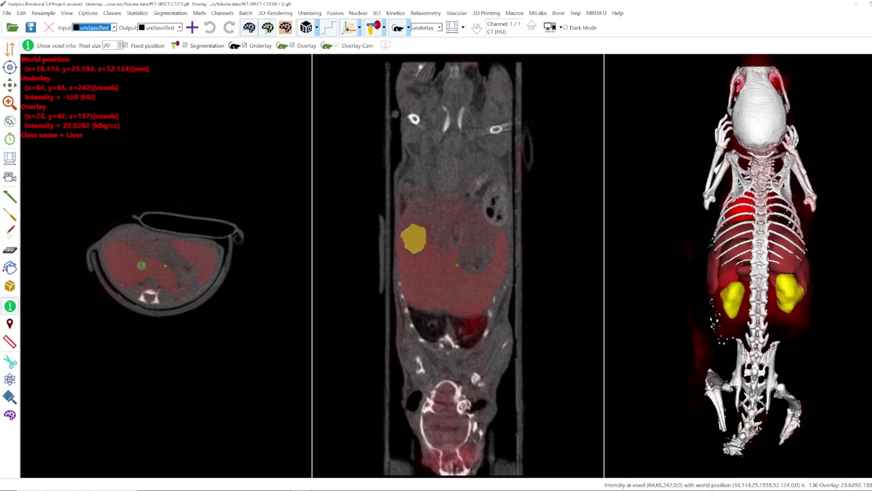
pyautogui.click(67, 13)
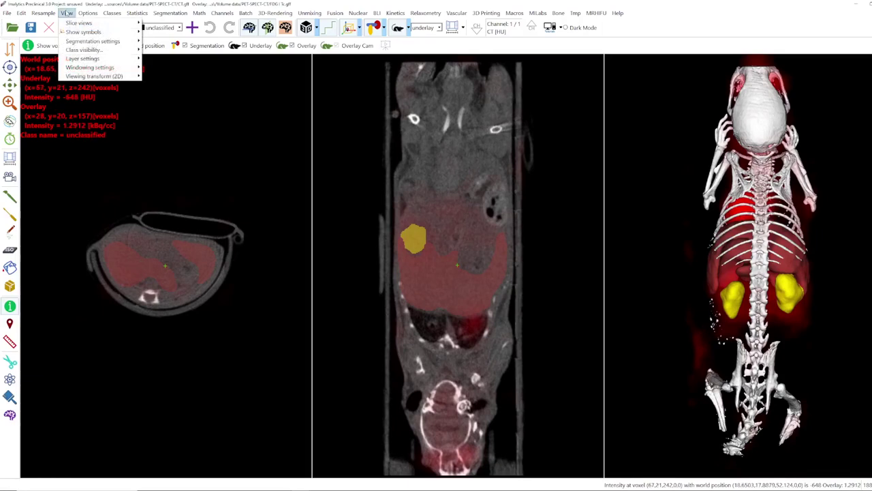
# Step: Show the world coordinate system grid and the underlay bounding box from View > Show symbols
pyautogui.moveTo(82, 32)
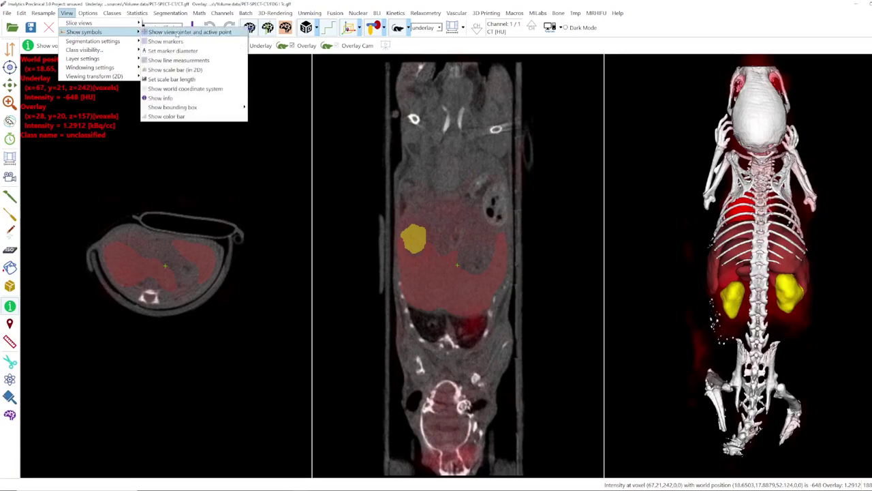
pyautogui.click(175, 89)
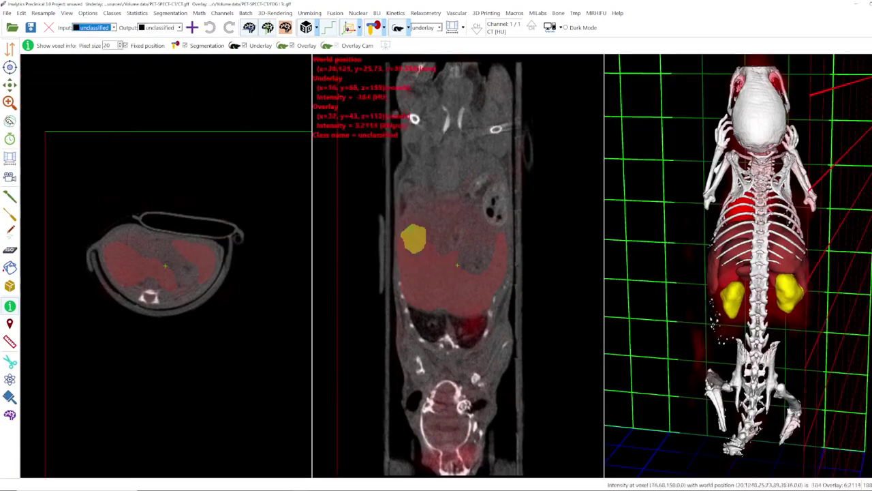
pyautogui.click(67, 14)
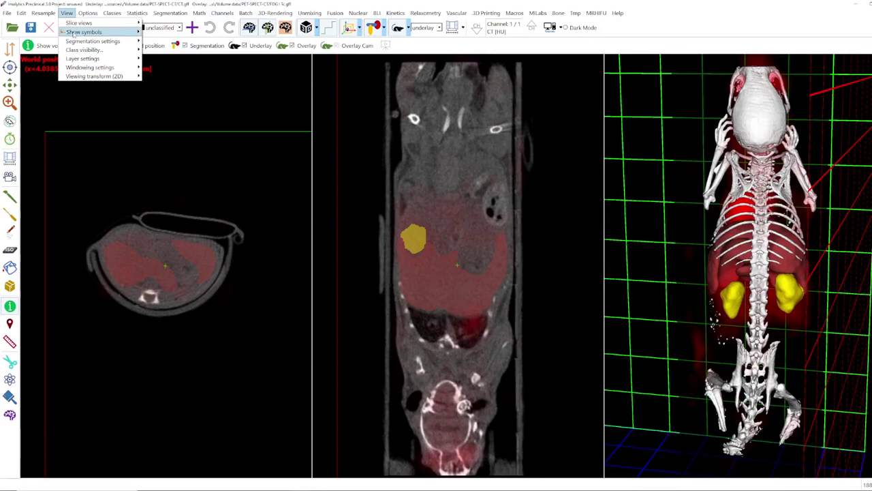
pyautogui.moveTo(74, 34)
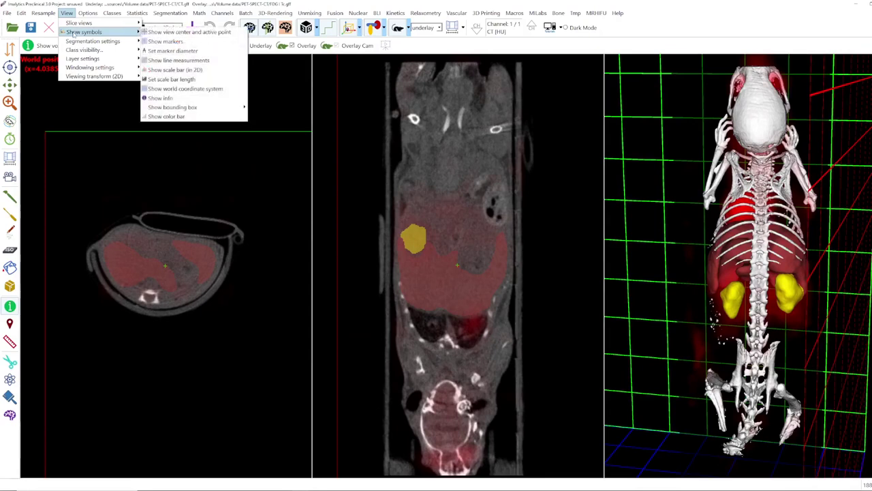
pyautogui.moveTo(174, 111)
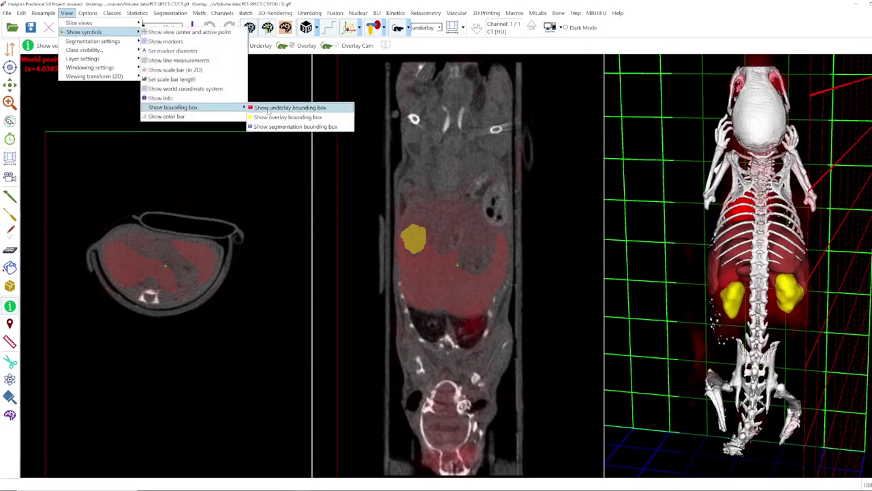
pyautogui.click(269, 111)
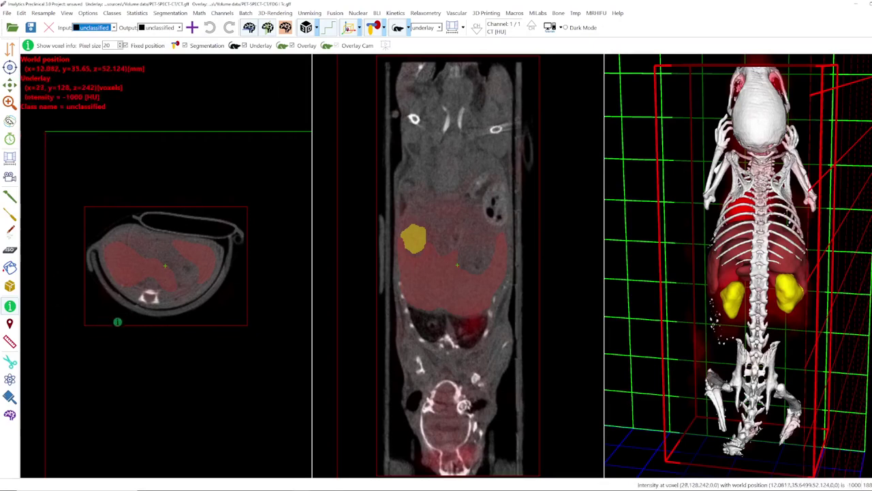
# Step: Open the View menu to reach the Show symbols choices
pyautogui.click(71, 15)
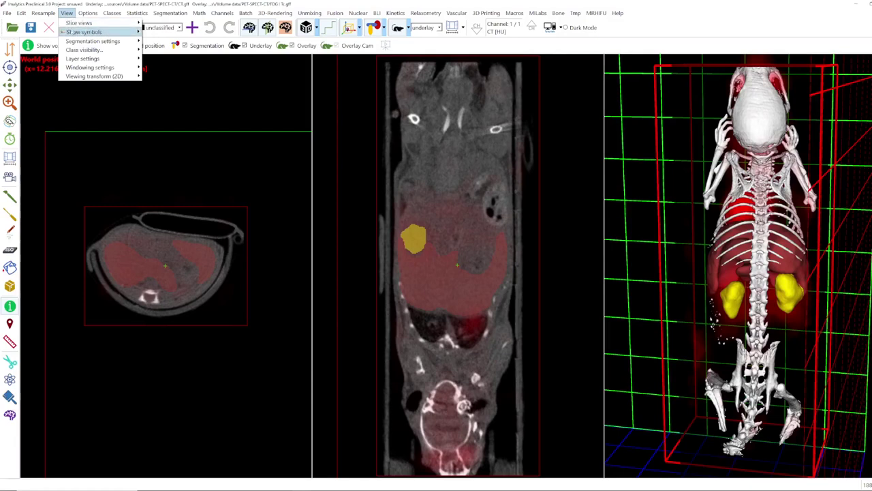
# Step: Turn on Show overlay bounding box under View > Show symbols > Show bounding box
pyautogui.moveTo(89, 32)
pyautogui.moveTo(167, 108)
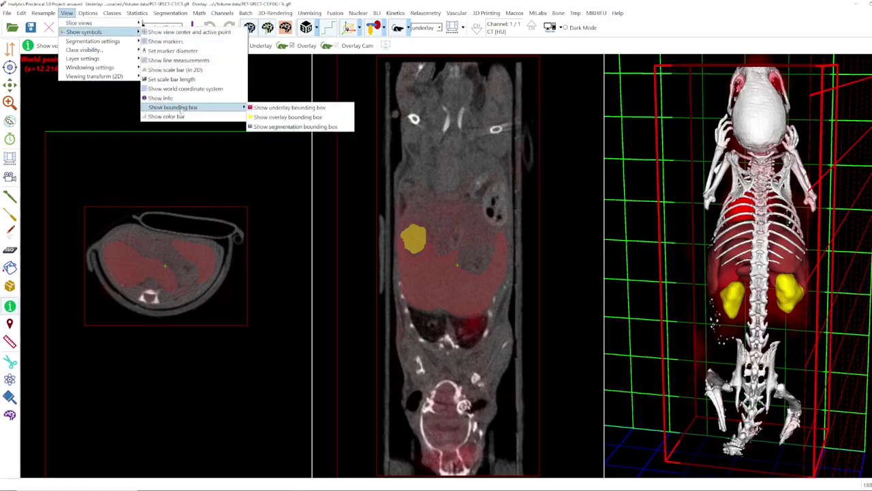
pyautogui.click(272, 117)
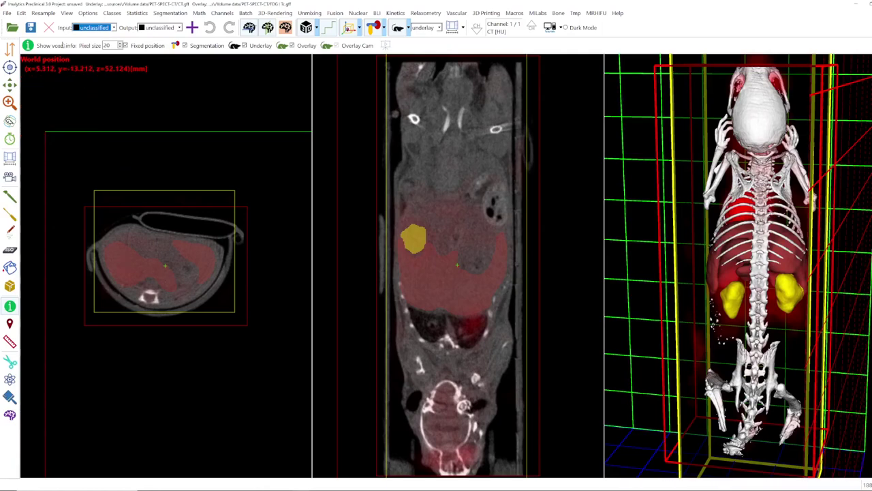
# Step: Hide the world coordinate grid and the red underlay bounding box
pyautogui.click(68, 13)
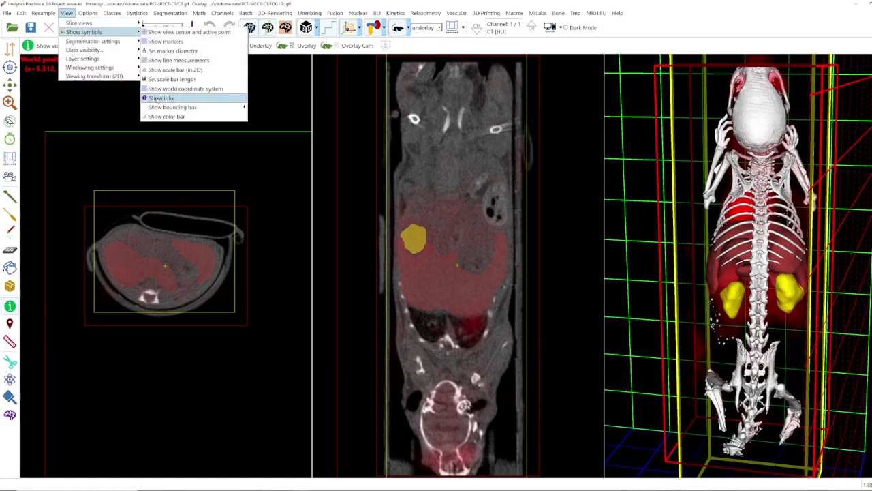
pyautogui.click(162, 89)
pyautogui.click(66, 13)
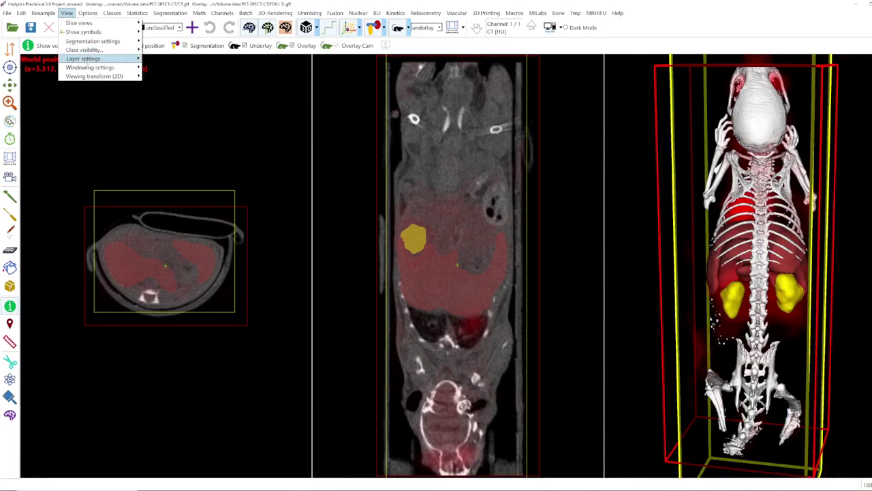
pyautogui.moveTo(102, 68)
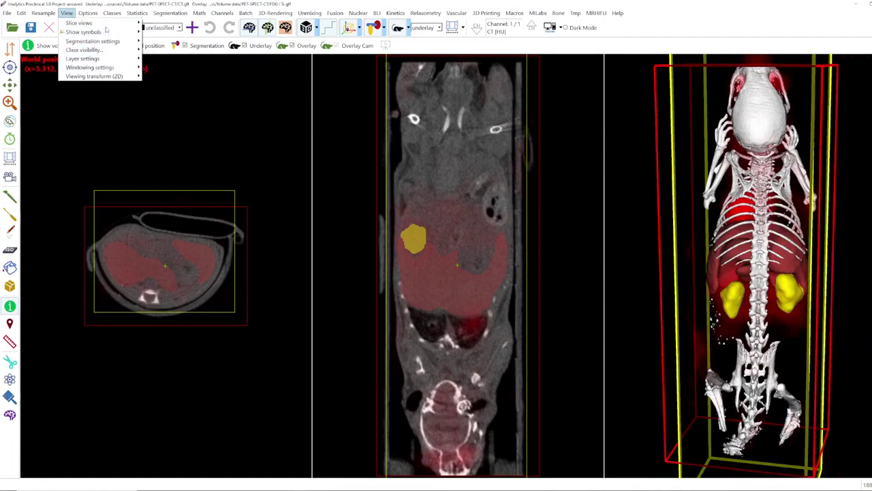
pyautogui.moveTo(109, 32)
pyautogui.moveTo(178, 107)
pyautogui.click(257, 110)
# Step: Hide the yellow overlay bounding box as well
pyautogui.click(67, 13)
pyautogui.moveTo(102, 68)
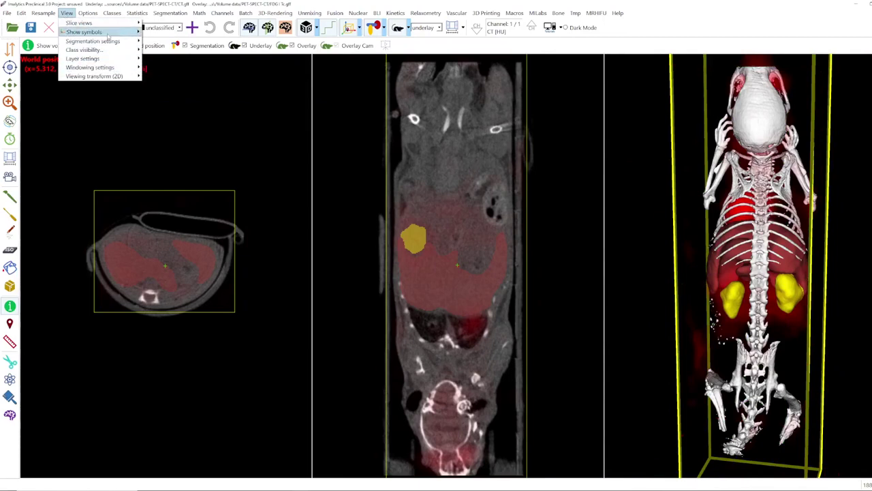
pyautogui.moveTo(102, 32)
pyautogui.moveTo(178, 107)
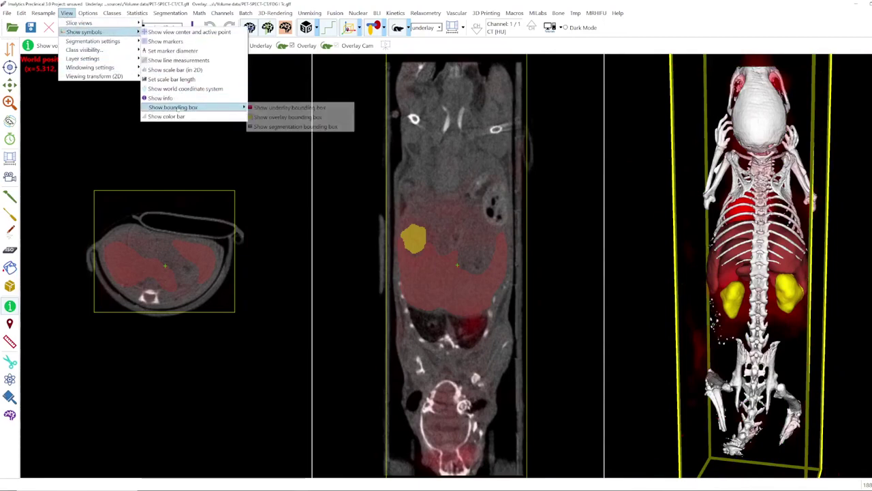
pyautogui.click(280, 126)
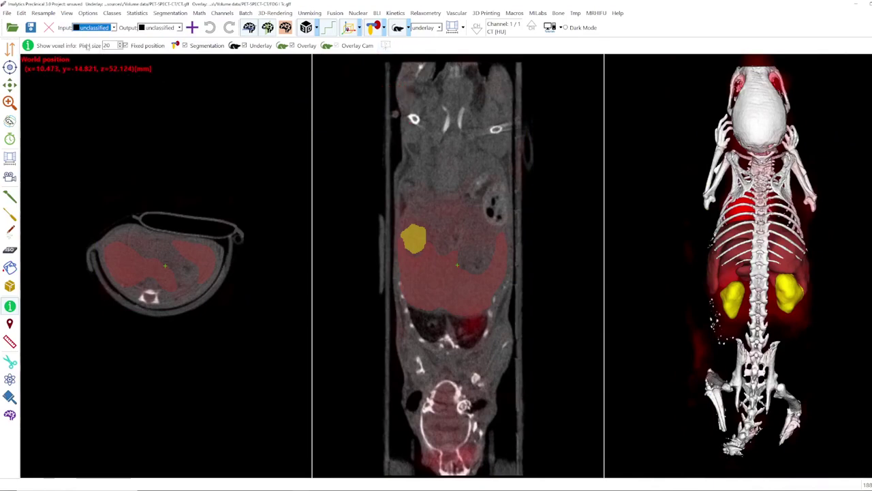
# Step: Raise the readout pixel size to 35, then probe a liver voxel and close its information box
pyautogui.click(124, 43)
pyautogui.click(124, 43)
pyautogui.click(124, 43)
pyautogui.click(124, 43)
pyautogui.click(123, 43)
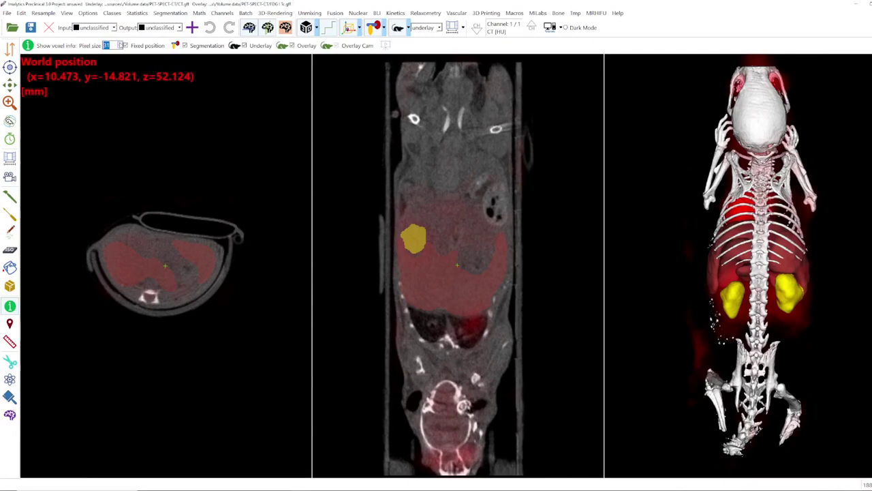
pyautogui.click(123, 43)
pyautogui.click(124, 43)
pyautogui.click(124, 43)
pyautogui.click(123, 43)
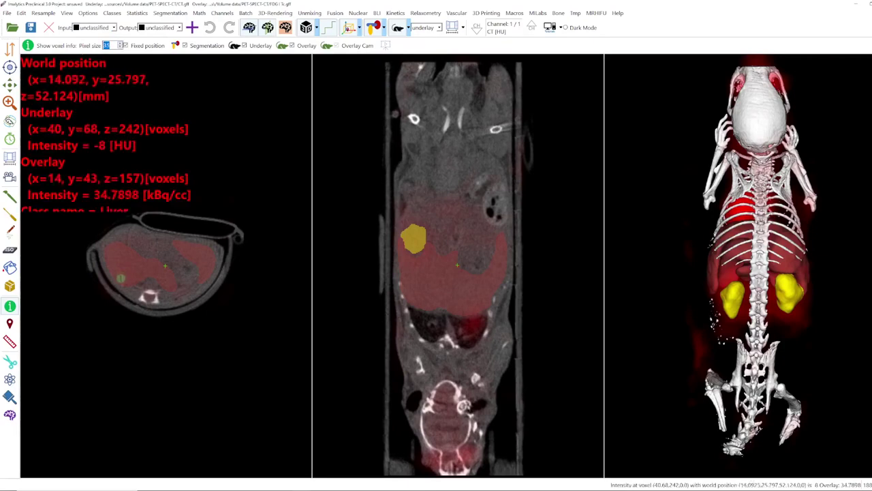
pyautogui.click(156, 253)
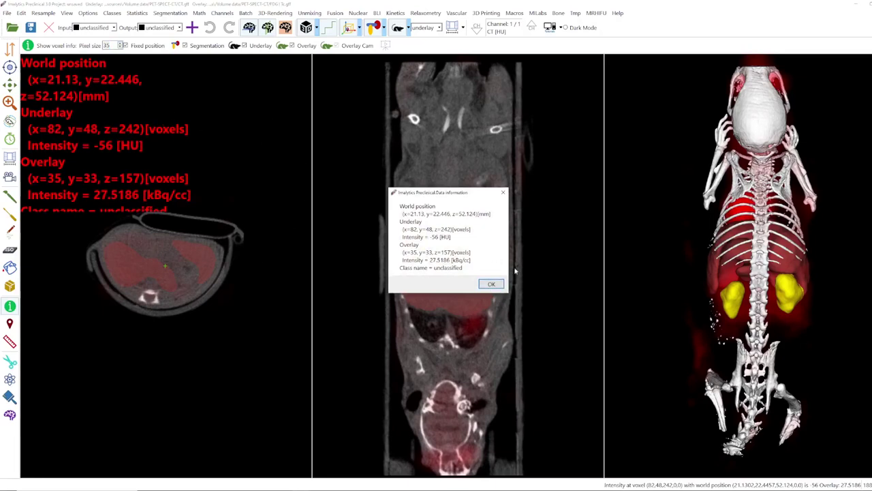
pyautogui.click(491, 284)
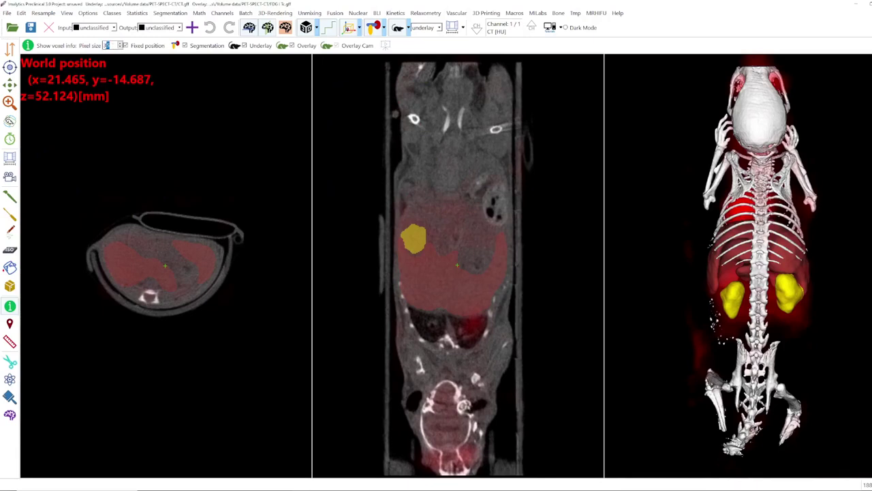
# Step: Enter 20 in the Pixel size box to restore the small readout text
pyautogui.doubleClick(107, 45)
pyautogui.write('20')
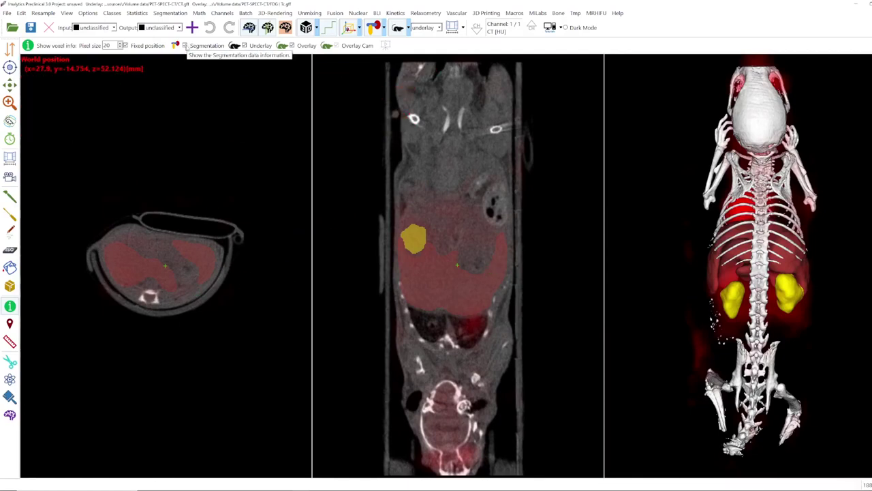
# Step: Turn off Segmentation and Underlay readouts, then probe a liver voxel showing 26.7658 kBq/cc
pyautogui.click(184, 46)
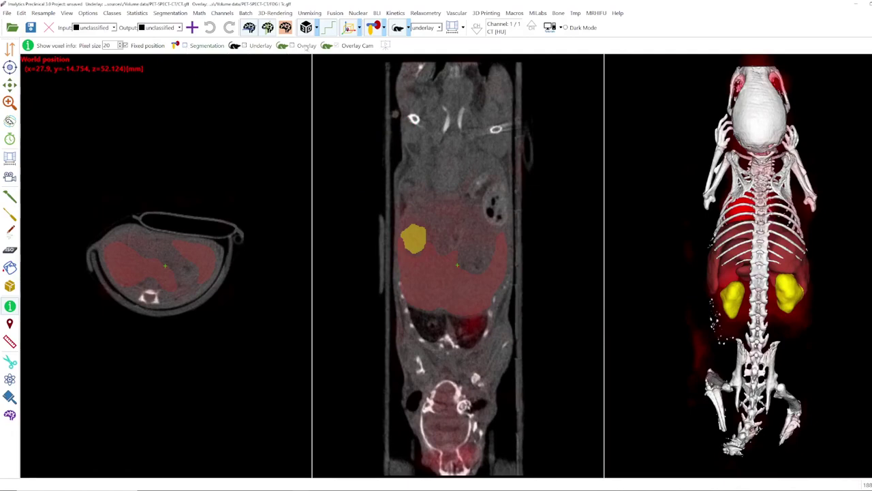
pyautogui.click(192, 46)
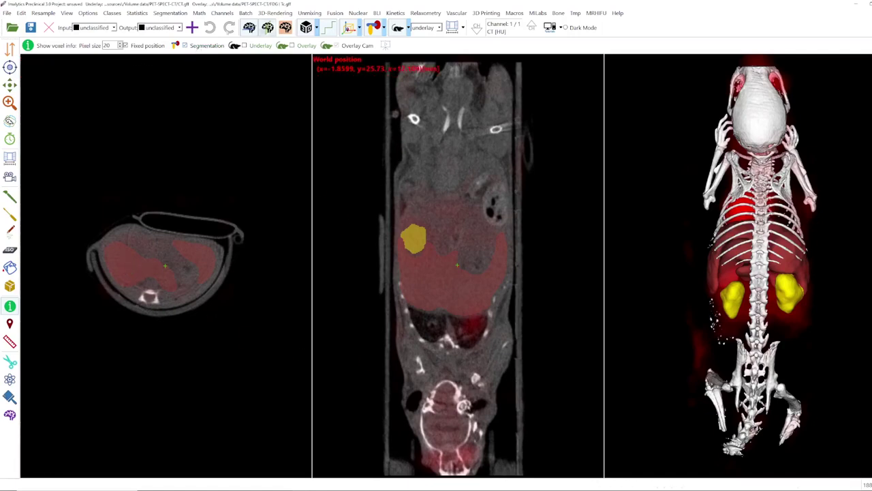
pyautogui.click(204, 49)
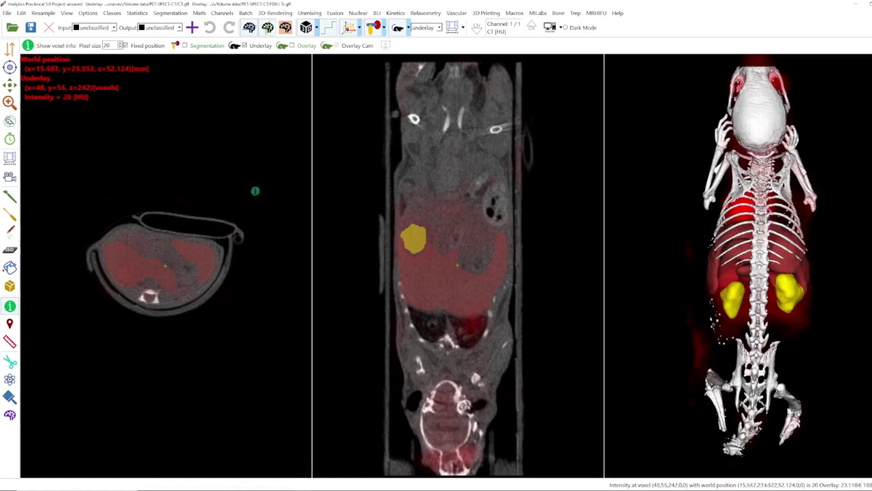
pyautogui.click(195, 46)
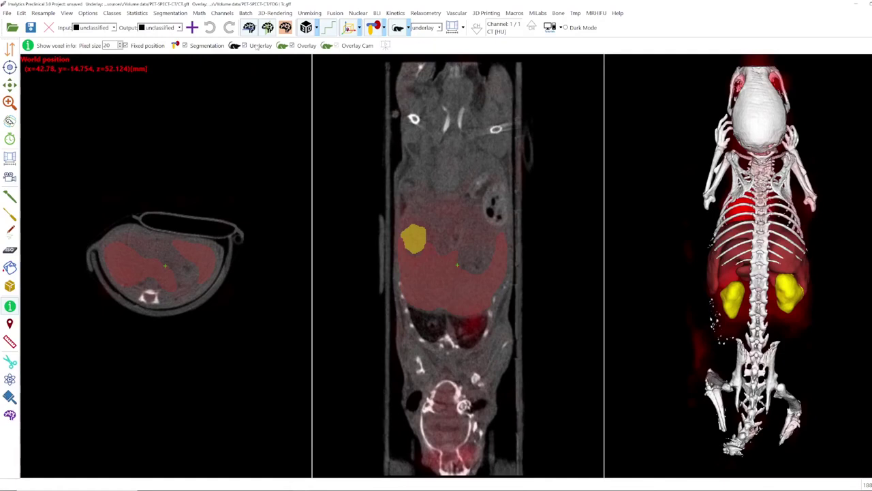
pyautogui.click(140, 256)
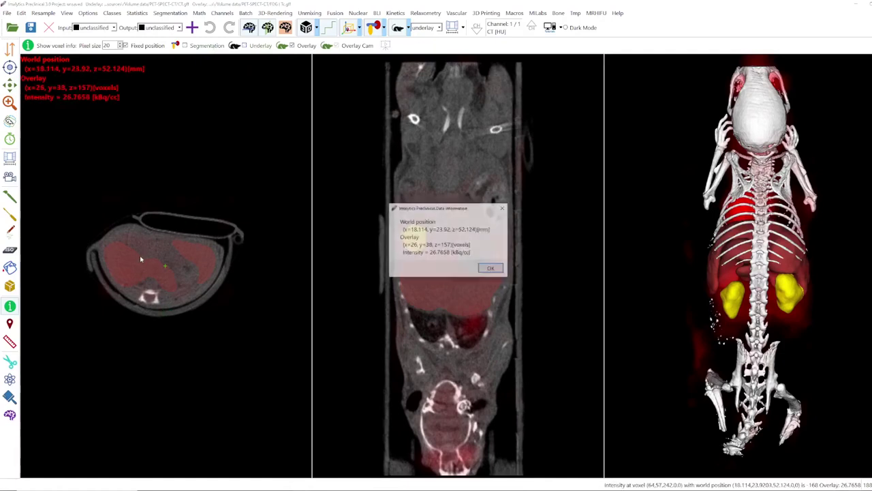